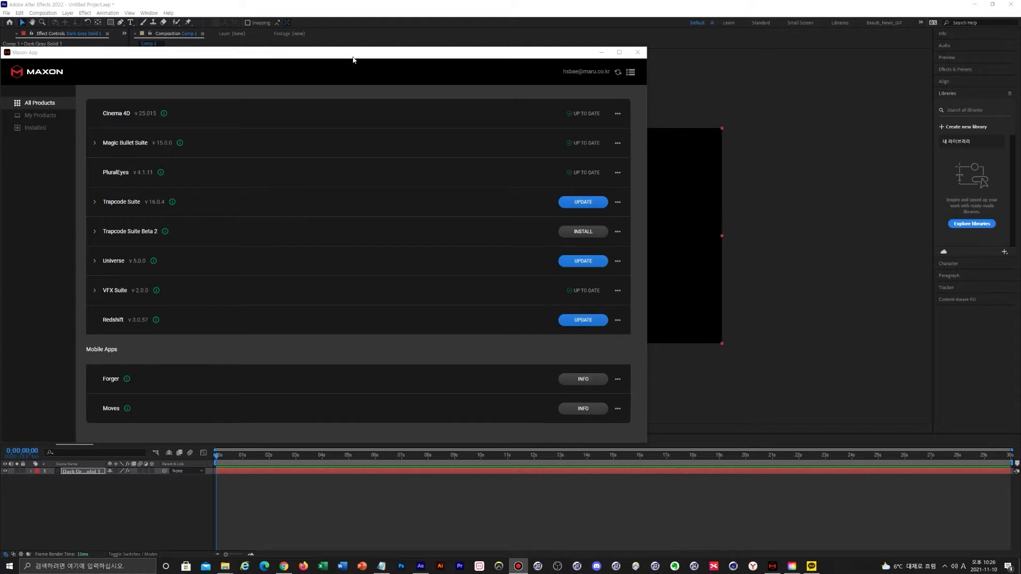
- Bring After Effects forward and dismiss Particular's 'not optimized for Multi-Frame Rendering' warning
left_click(593, 10)
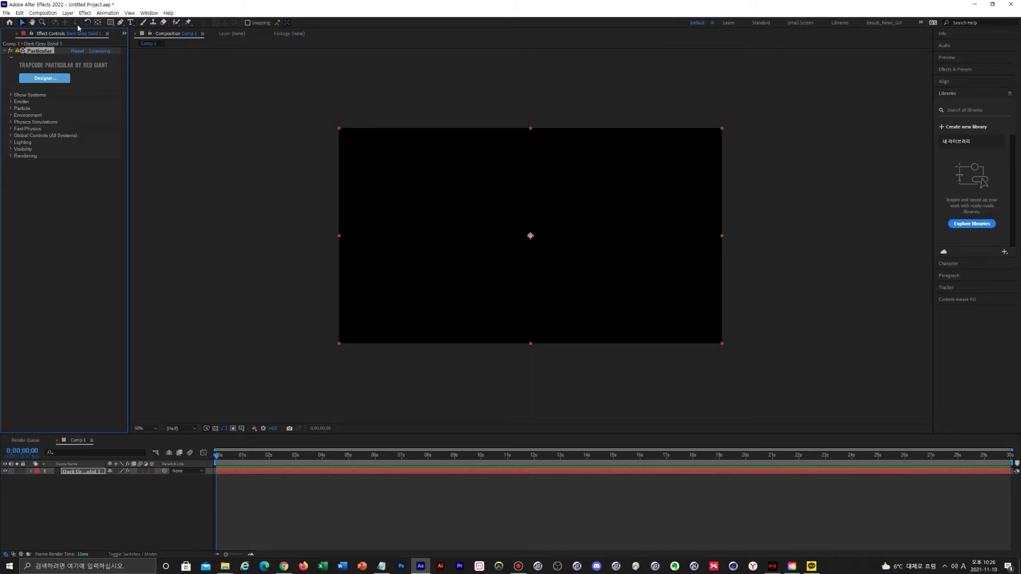
left_click(18, 51)
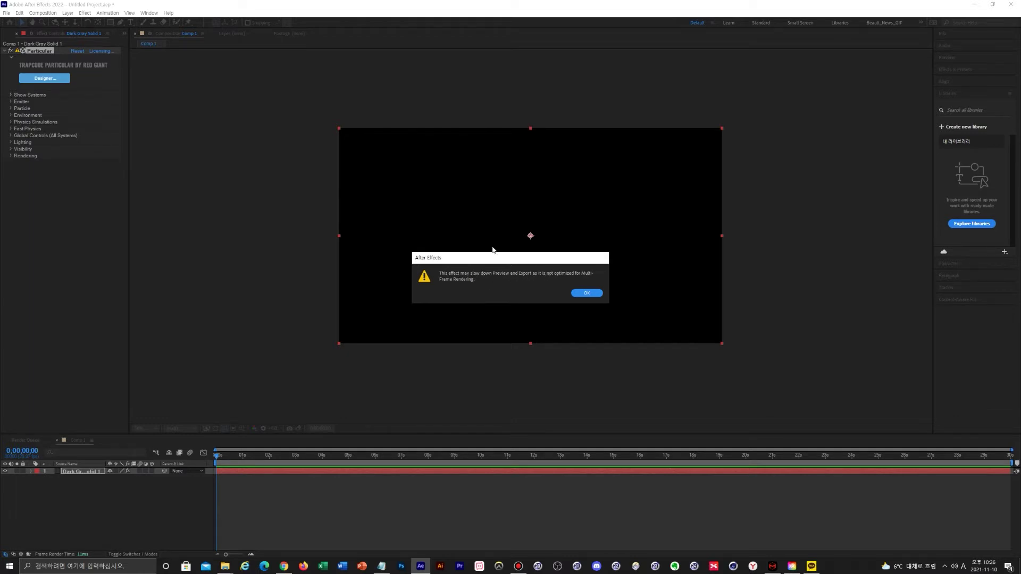
left_click(598, 294)
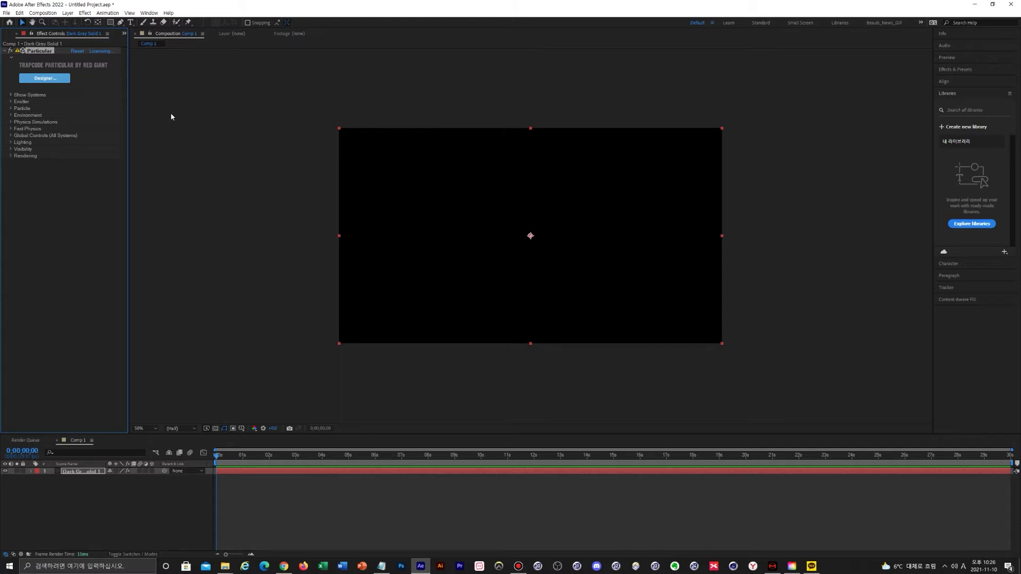
- Uncheck Enable Multi-Frame Rendering in the Memory & Performance preferences and confirm with OK
left_click(19, 13)
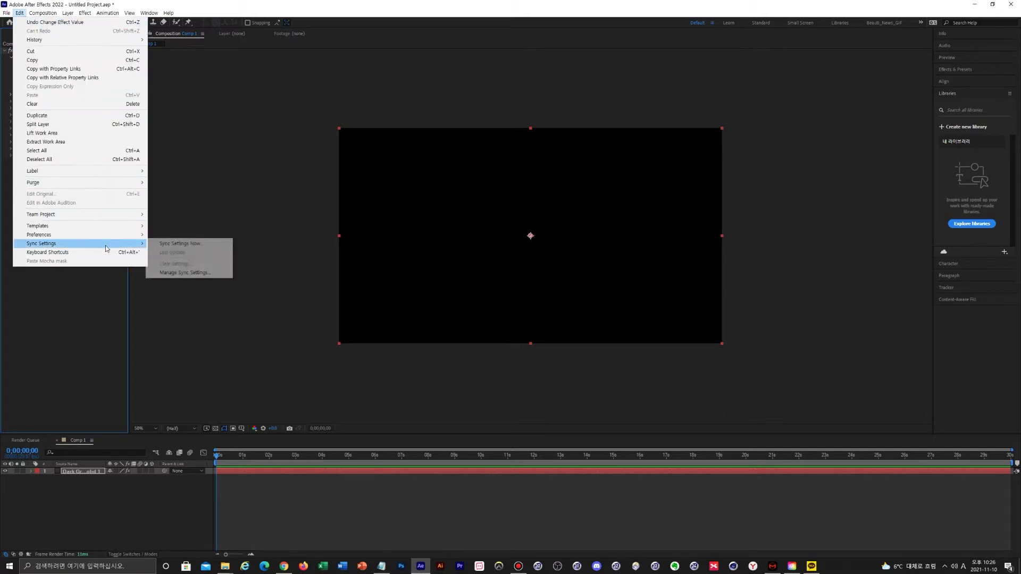
mouse_move(107, 234)
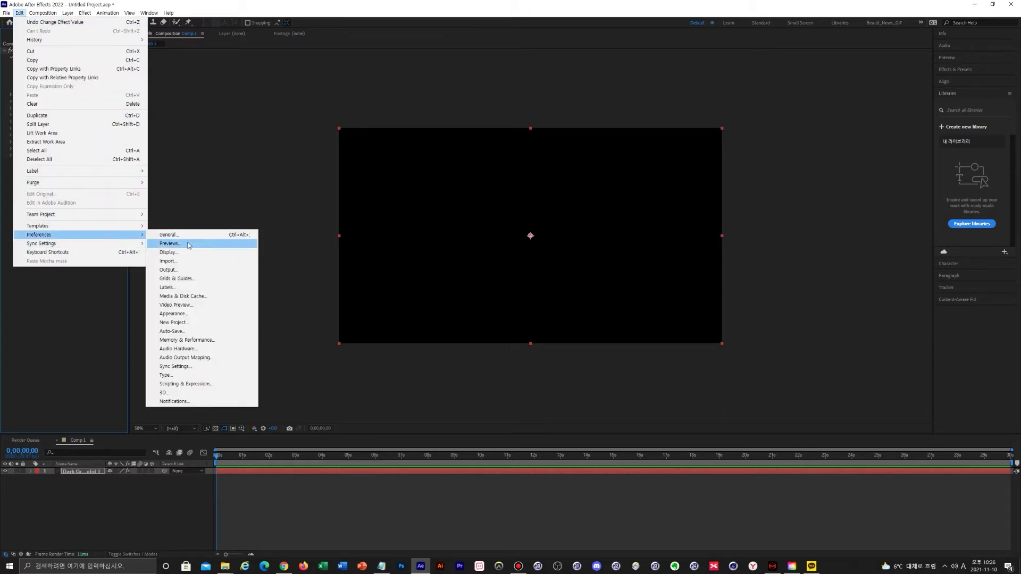
left_click(225, 336)
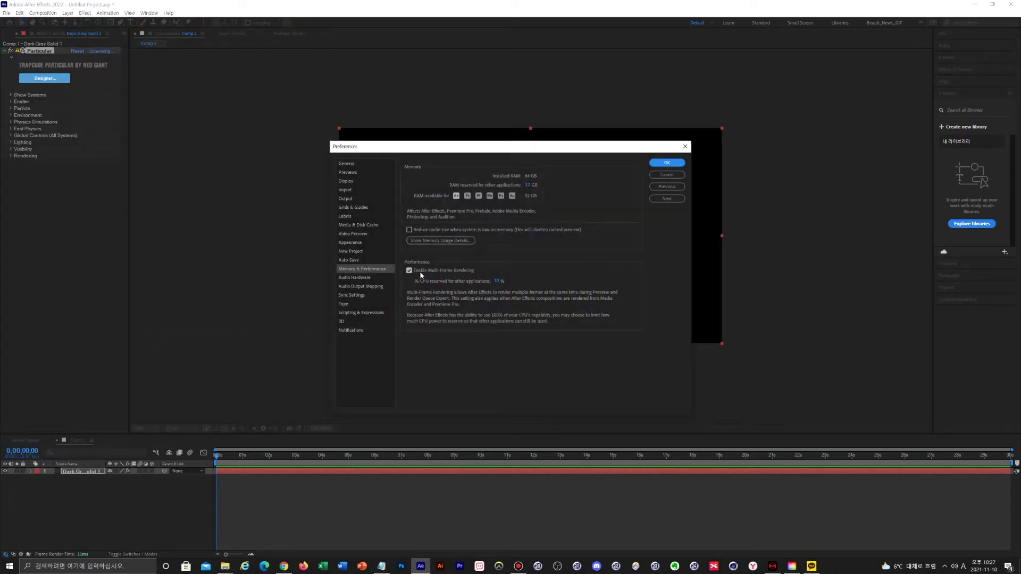
left_click(409, 271)
left_click(680, 164)
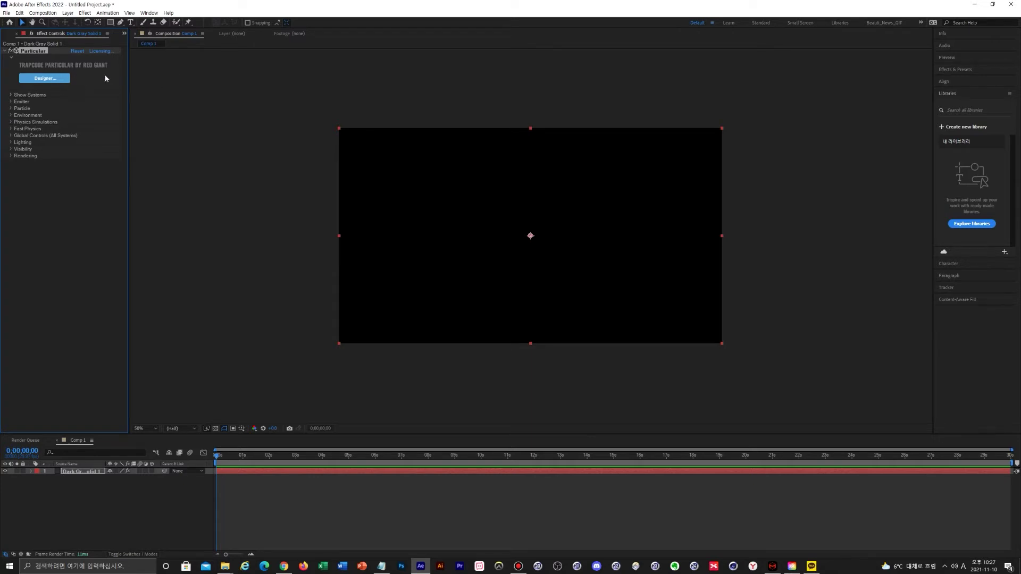
- Launch Particular's Designer, which fails to load, then switch to the Maxon App
left_click(52, 78)
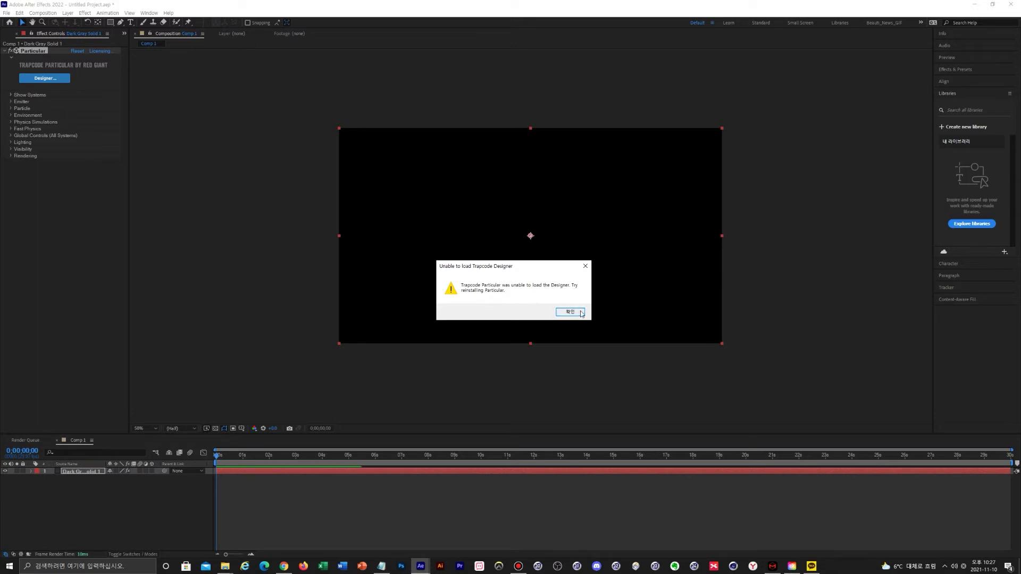
left_click(772, 566)
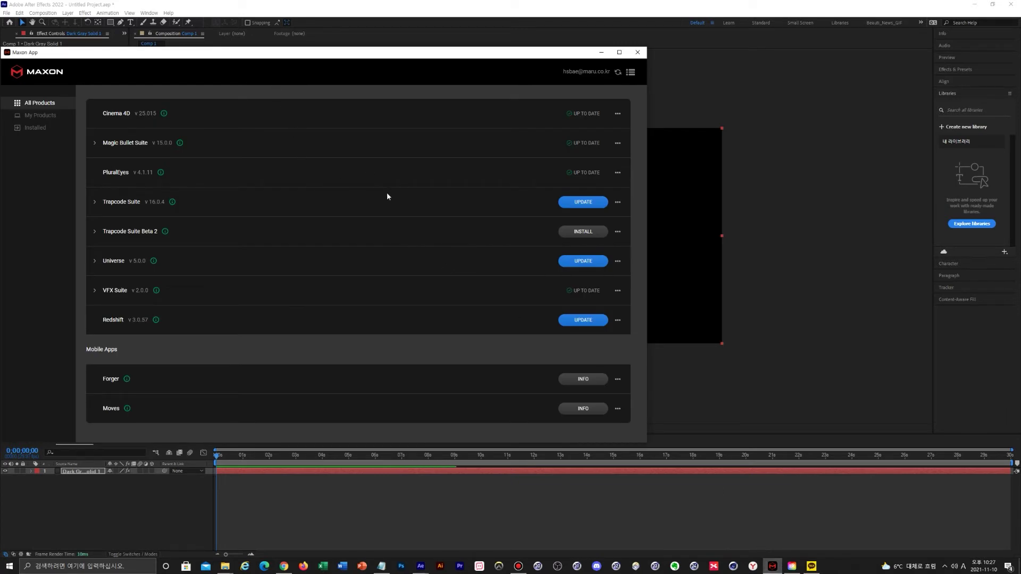
- Look over the Trapcode Suite 16.0.4 options menu, move the Maxon App window, then close it
left_click(618, 202)
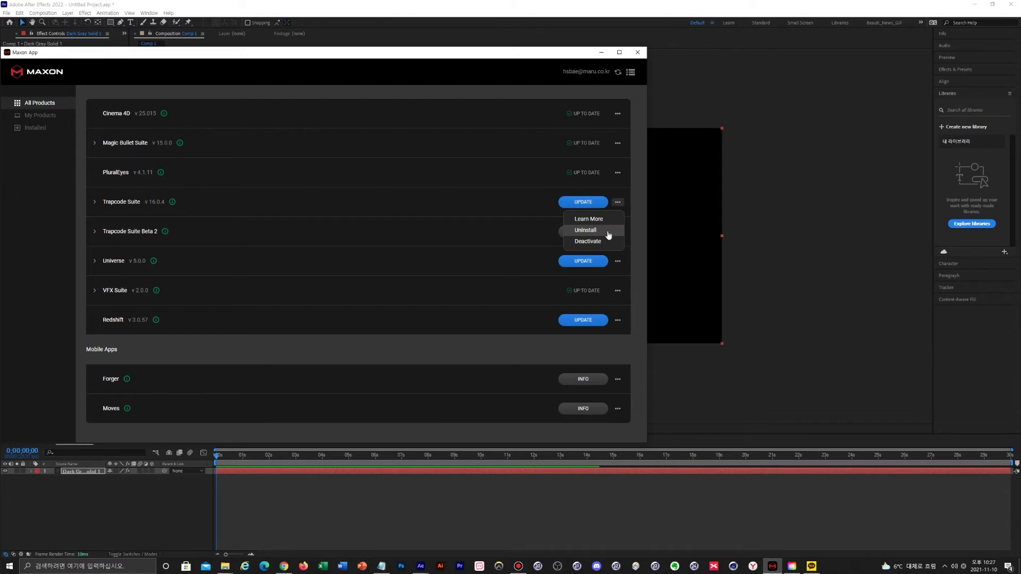
left_click_drag(520, 53, 611, 96)
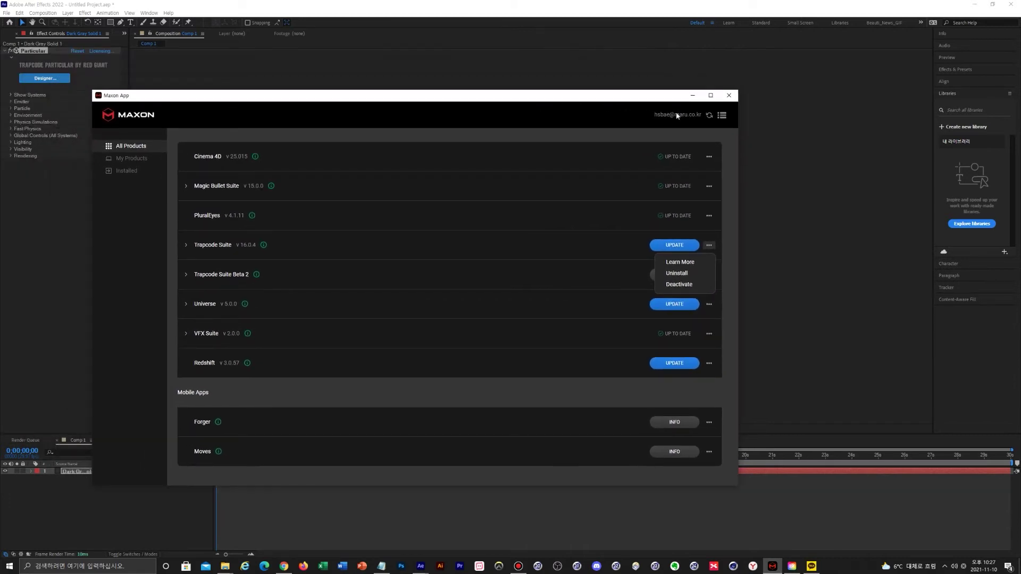
left_click(729, 95)
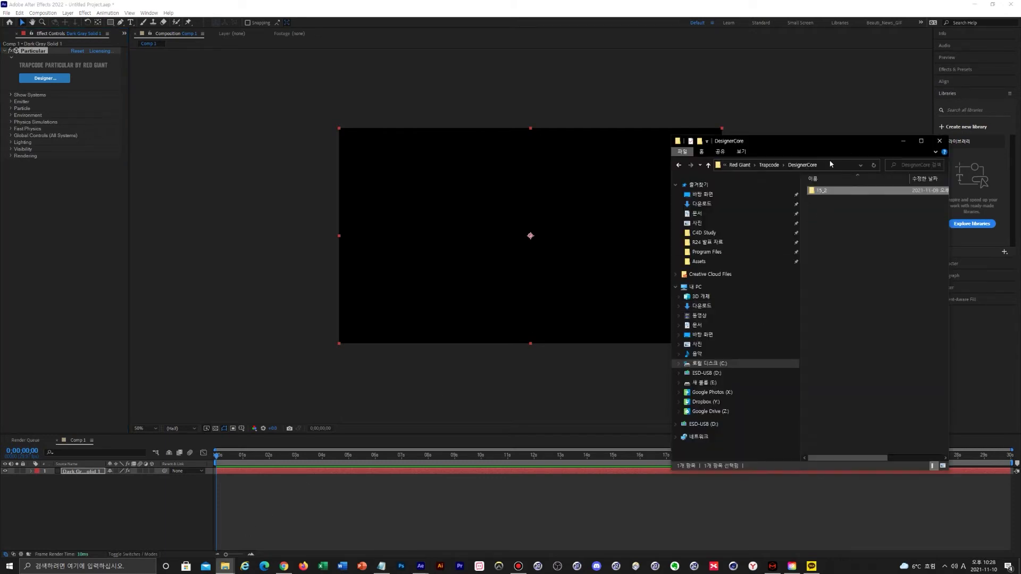
- Reveal the DesignerCore path, confirm 15_2 holds TCDesignerCore.dll, then go back to DesignerCore
left_click(838, 165)
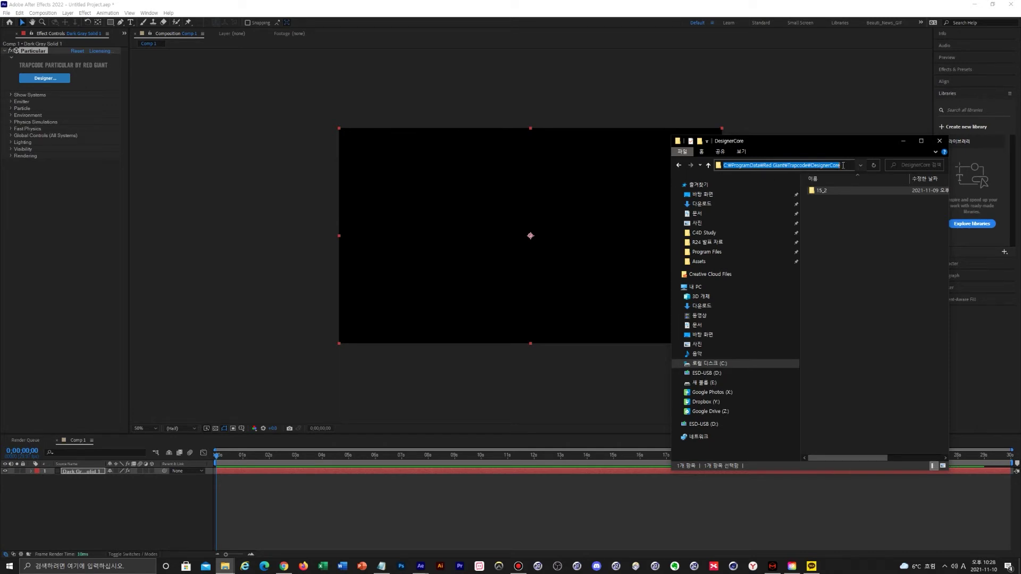
left_click(833, 191)
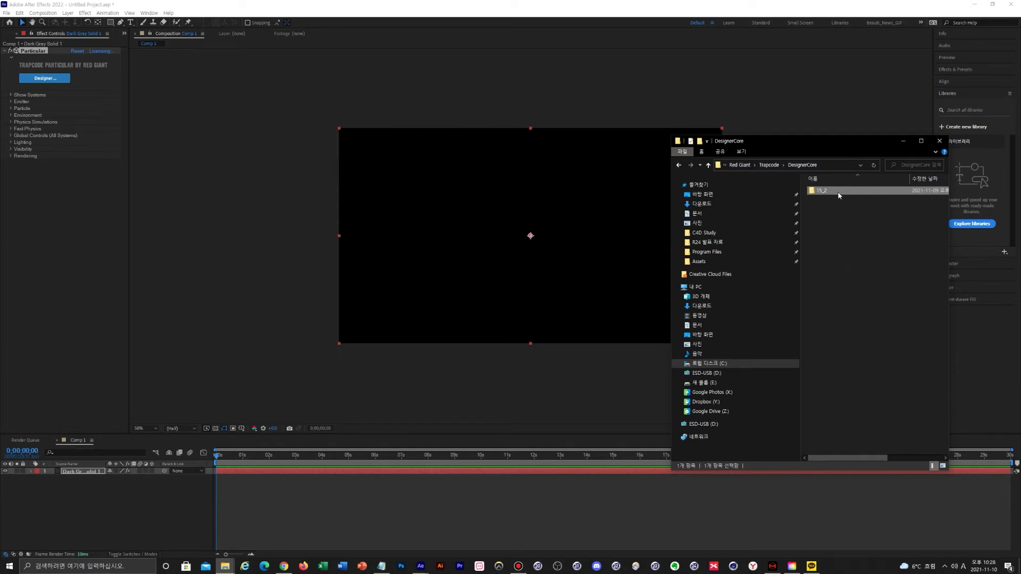
double_click(838, 193)
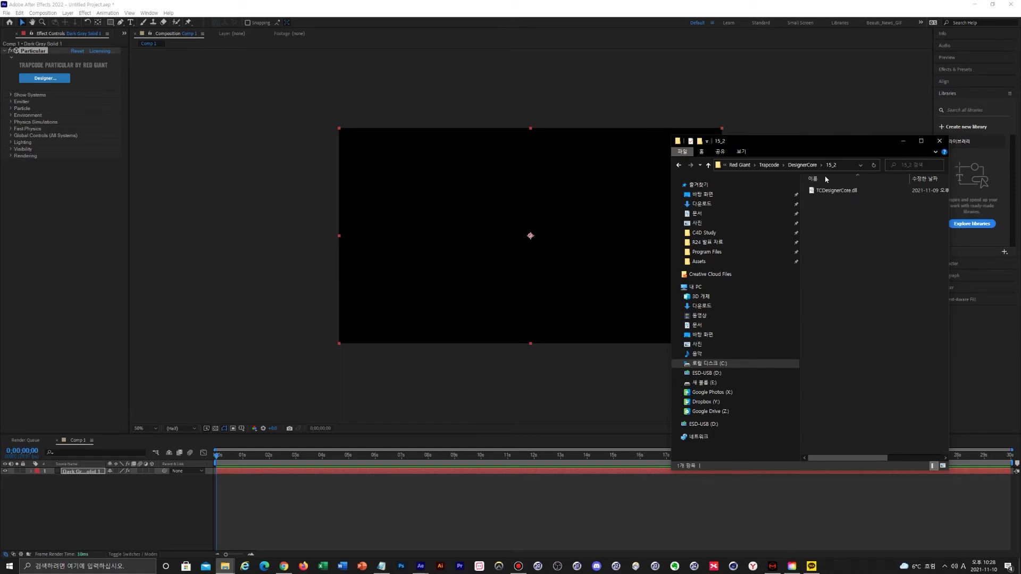
left_click(802, 165)
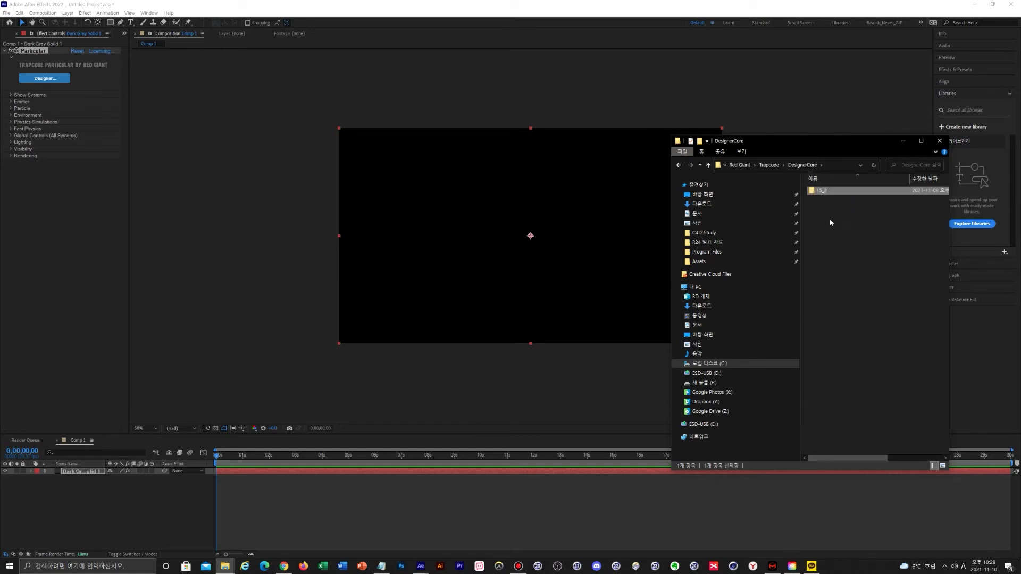
left_click(835, 216)
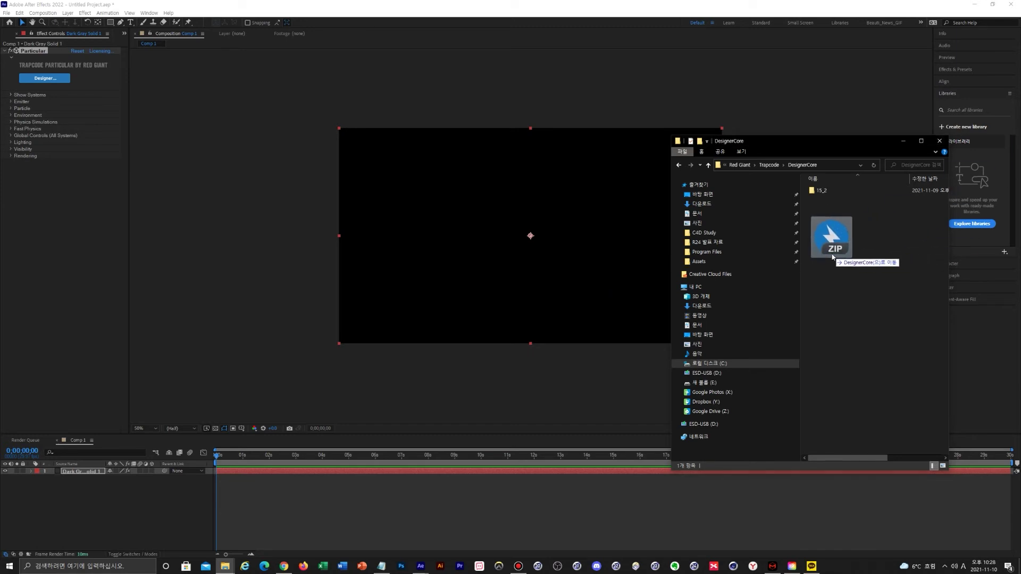
- Drop 16_0.zip into DesignerCore, extract it there with Bandizip's 여기에 풀기, and return to After Effects
left_click_drag(965, 200, 877, 242)
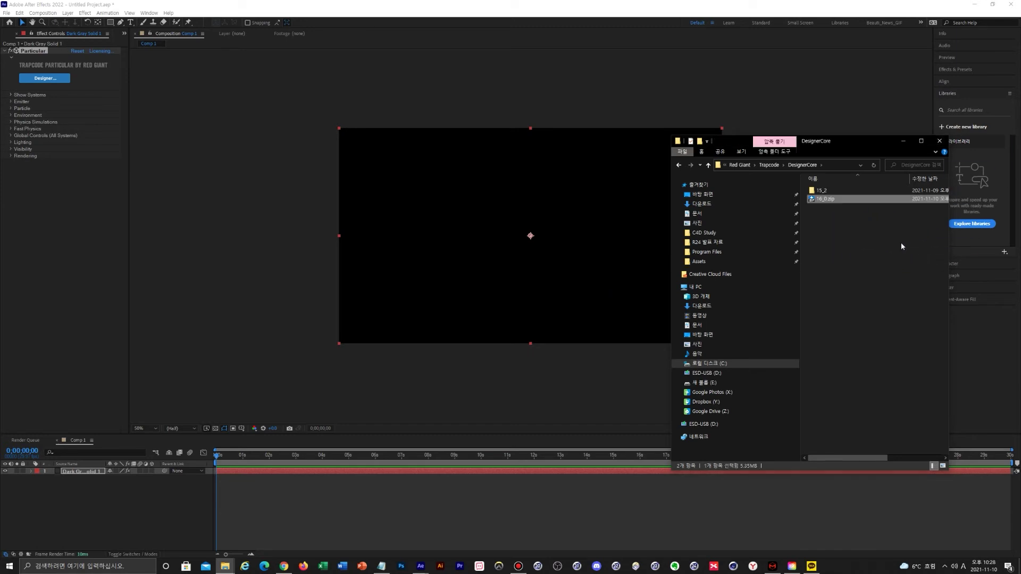
right_click(836, 201)
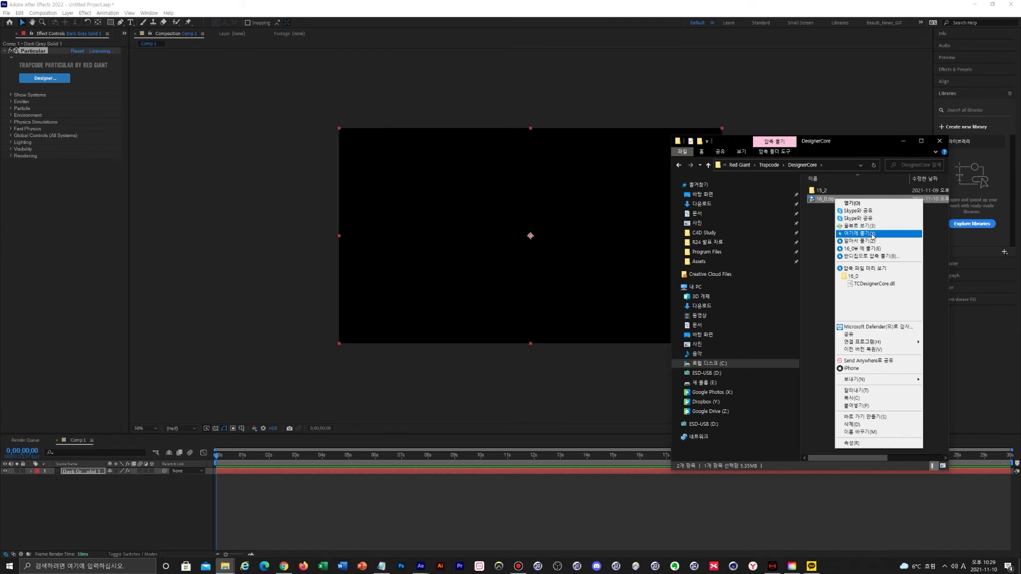
left_click(872, 233)
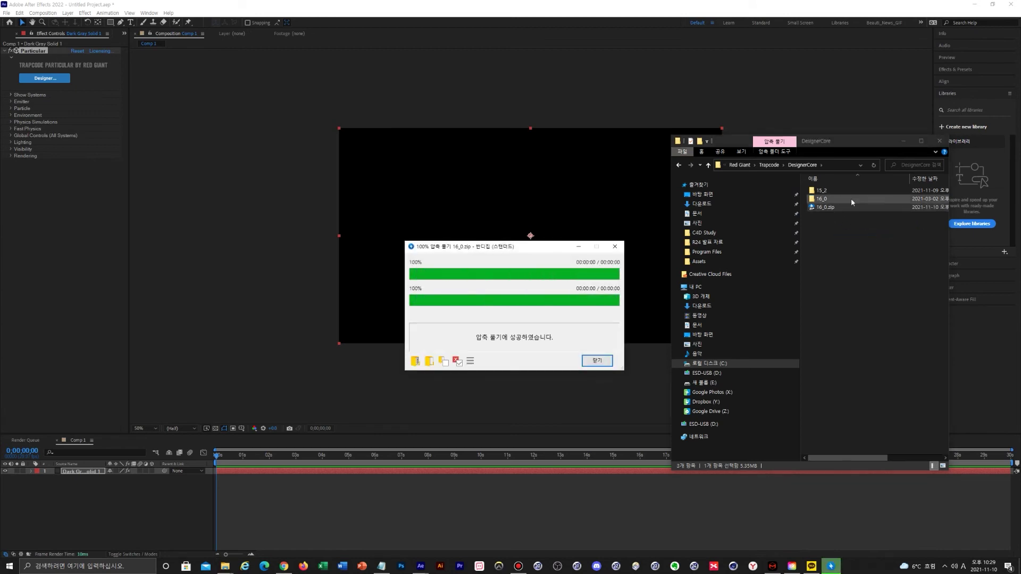
left_click(597, 361)
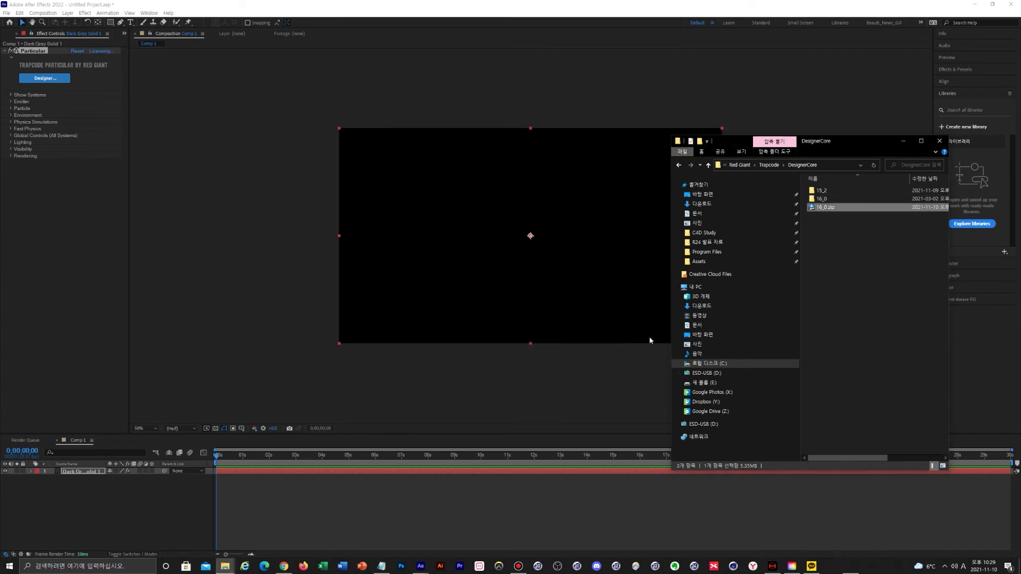
left_click(875, 263)
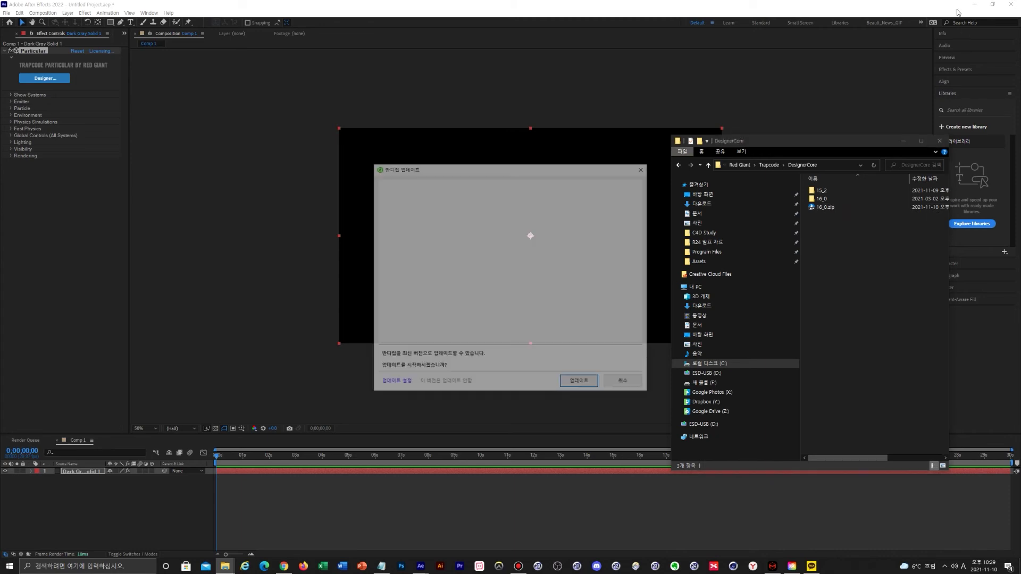
left_click(957, 12)
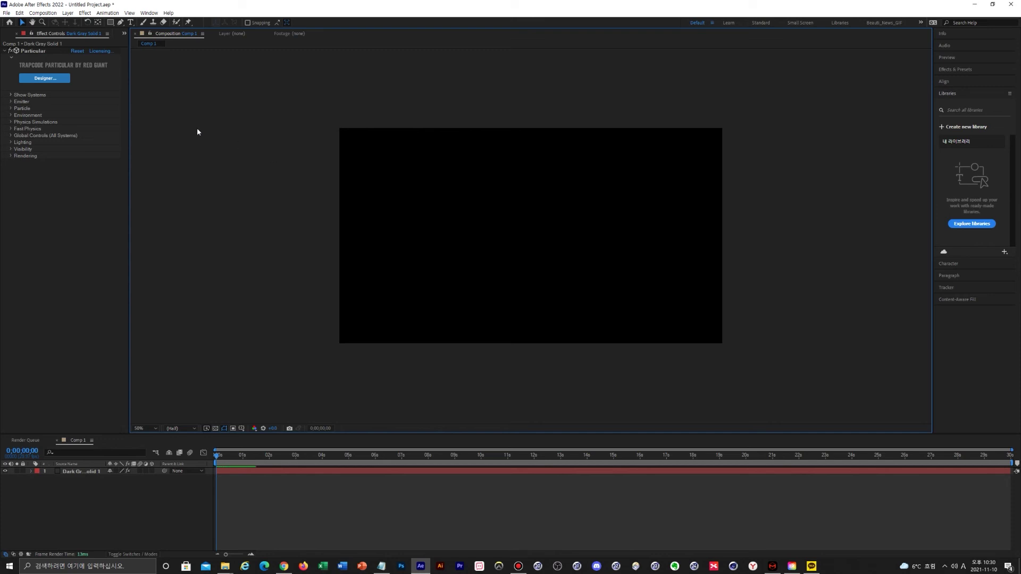
- Reopen the Particular Designer, which now loads, and drag its window further into view
left_click(63, 79)
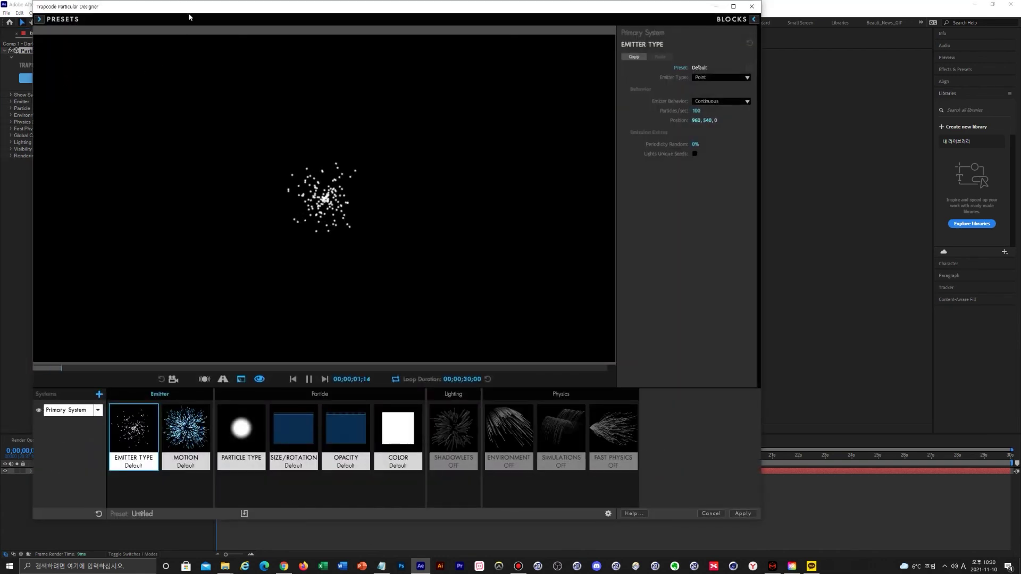
left_click_drag(189, 14, 262, 15)
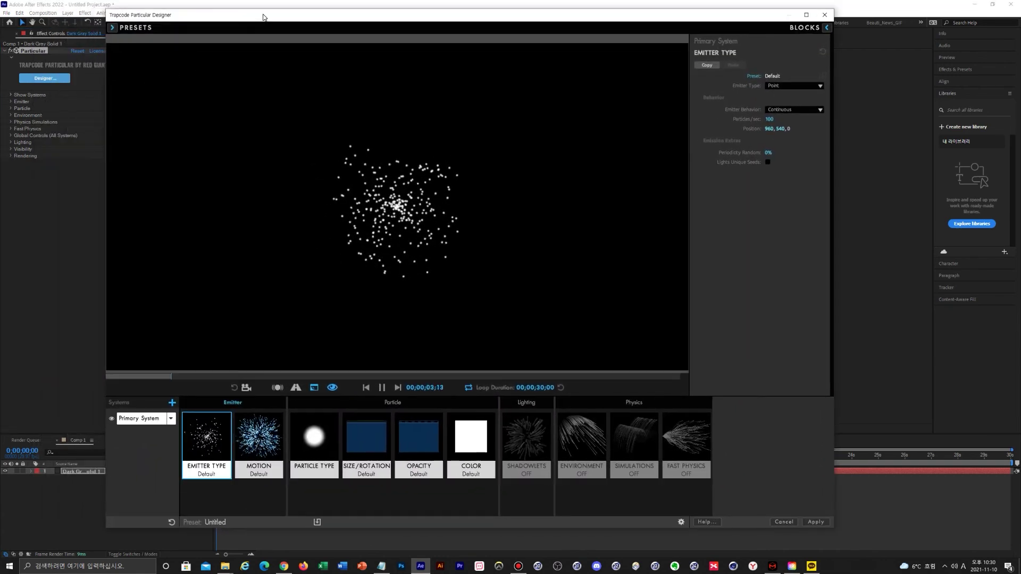